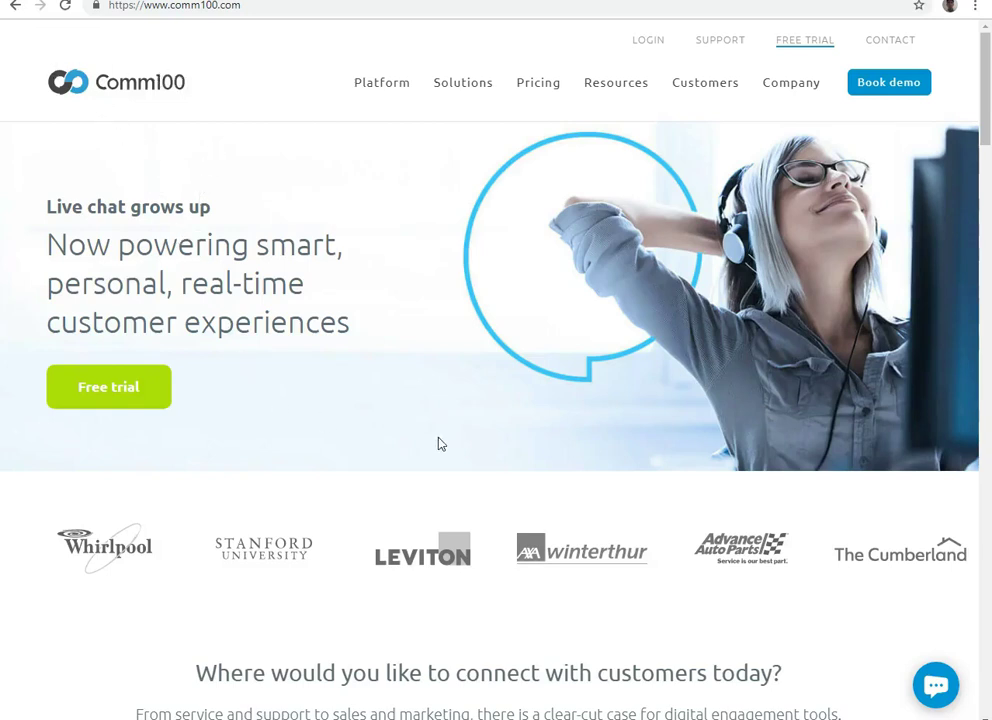
Step: Scroll down the Comm100 homepage toward the Join.Me integration user guide
{"action": "scroll", "coordinate": [990, 243], "scroll_direction": "down", "scroll_amount": 3}
{"action": "scroll", "coordinate": [989, 280], "scroll_direction": "down", "scroll_amount": 5}
{"action": "scroll", "coordinate": [988, 328], "scroll_direction": "down", "scroll_amount": 5}
{"action": "scroll", "coordinate": [988, 328], "scroll_direction": "down", "scroll_amount": 2}
{"action": "scroll", "coordinate": [988, 330], "scroll_direction": "down", "scroll_amount": 2}
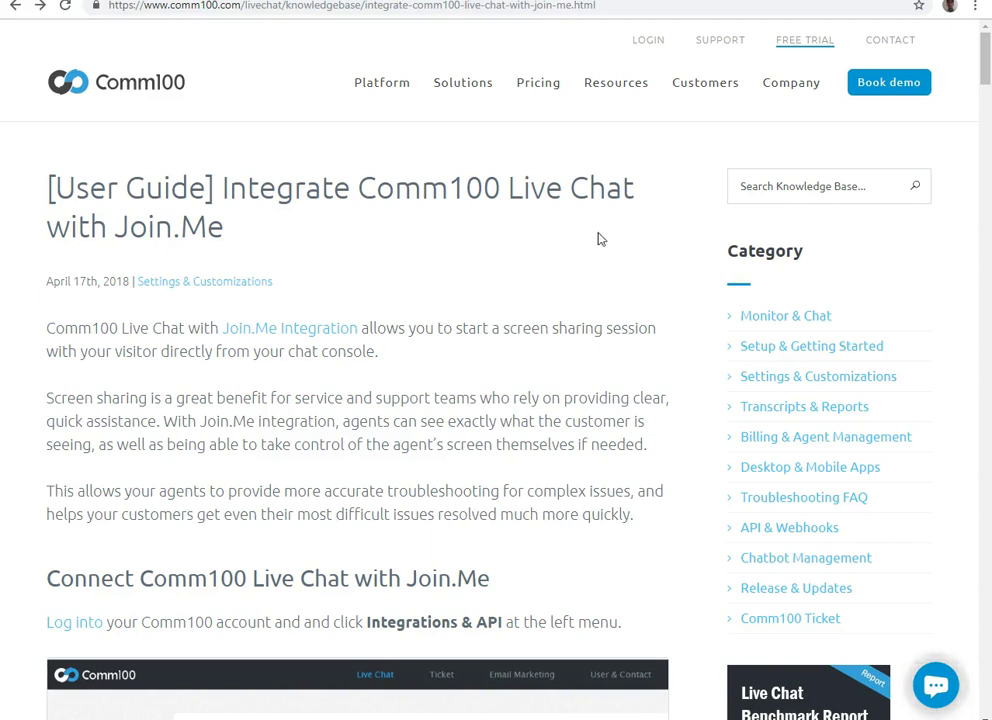
Step: Open the Comm100 Pricing page and scroll to the Team, Business and Enterprise plan cards
{"action": "left_click", "coordinate": [535, 90]}
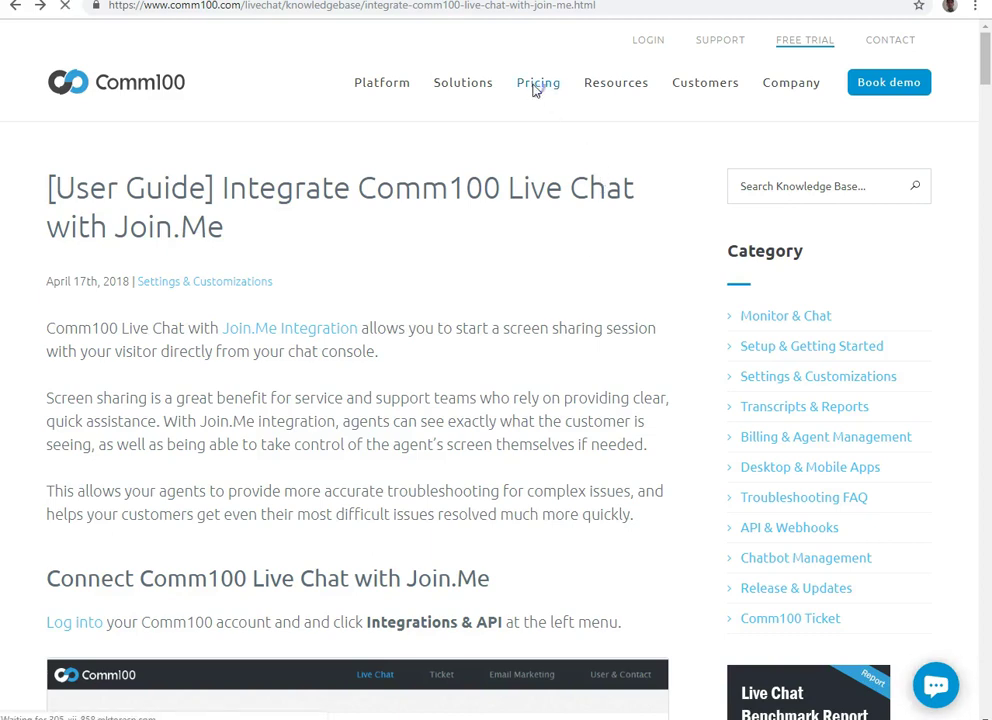
{"action": "scroll", "coordinate": [531, 90], "scroll_direction": "down", "scroll_amount": 2}
{"action": "scroll", "coordinate": [531, 90], "scroll_direction": "down", "scroll_amount": 3}
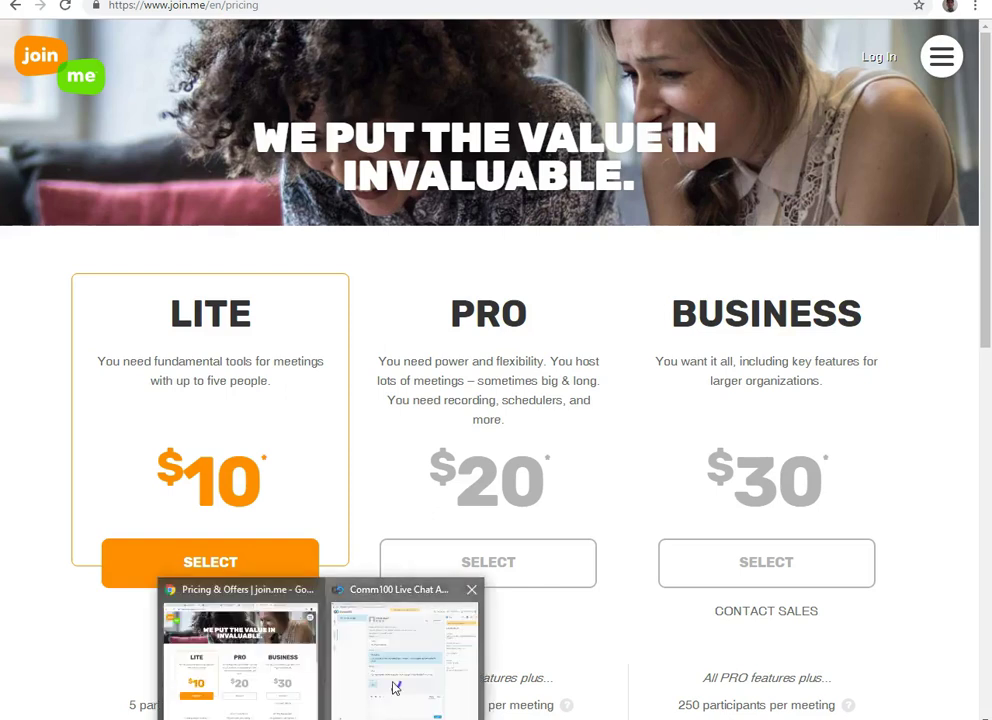
Step: In the Comm100 control panel, open Integrations & API and scroll to the Join.me tile
{"action": "left_click", "coordinate": [394, 690]}
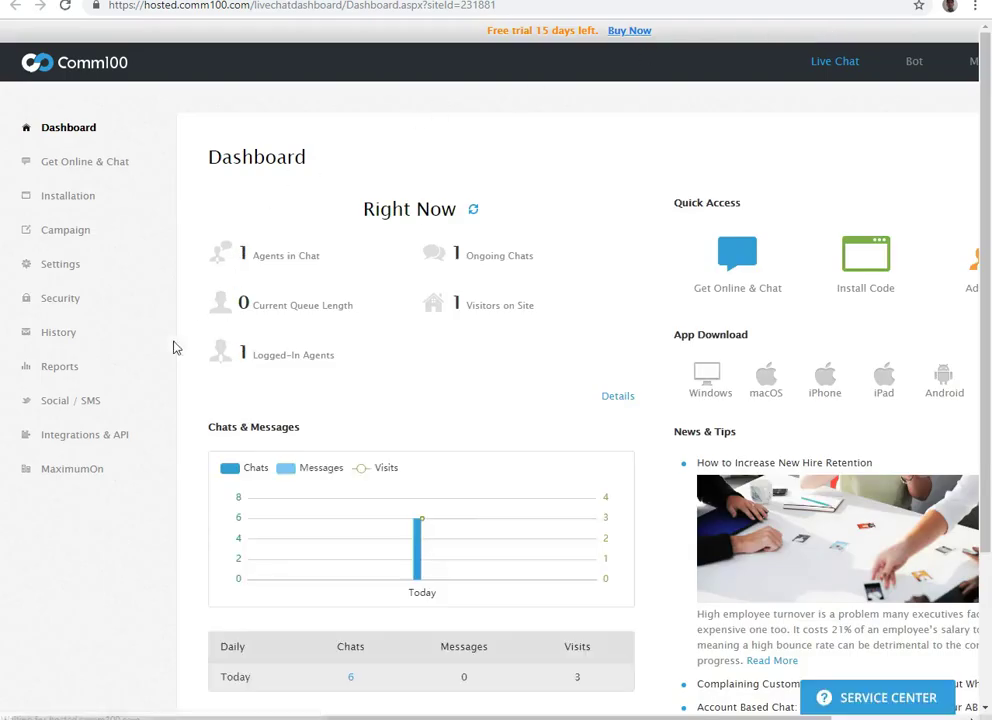
{"action": "left_click", "coordinate": [110, 440]}
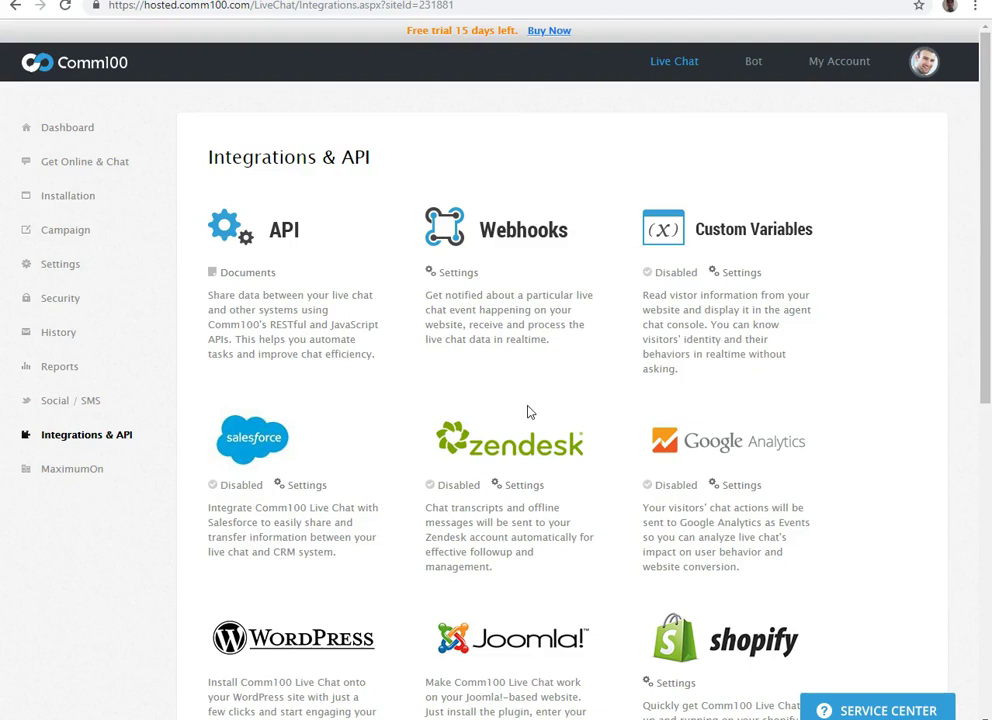
{"action": "scroll", "coordinate": [530, 412], "scroll_direction": "down", "scroll_amount": 2}
{"action": "scroll", "coordinate": [530, 412], "scroll_direction": "down", "scroll_amount": 2}
{"action": "scroll", "coordinate": [530, 412], "scroll_direction": "down", "scroll_amount": 1}
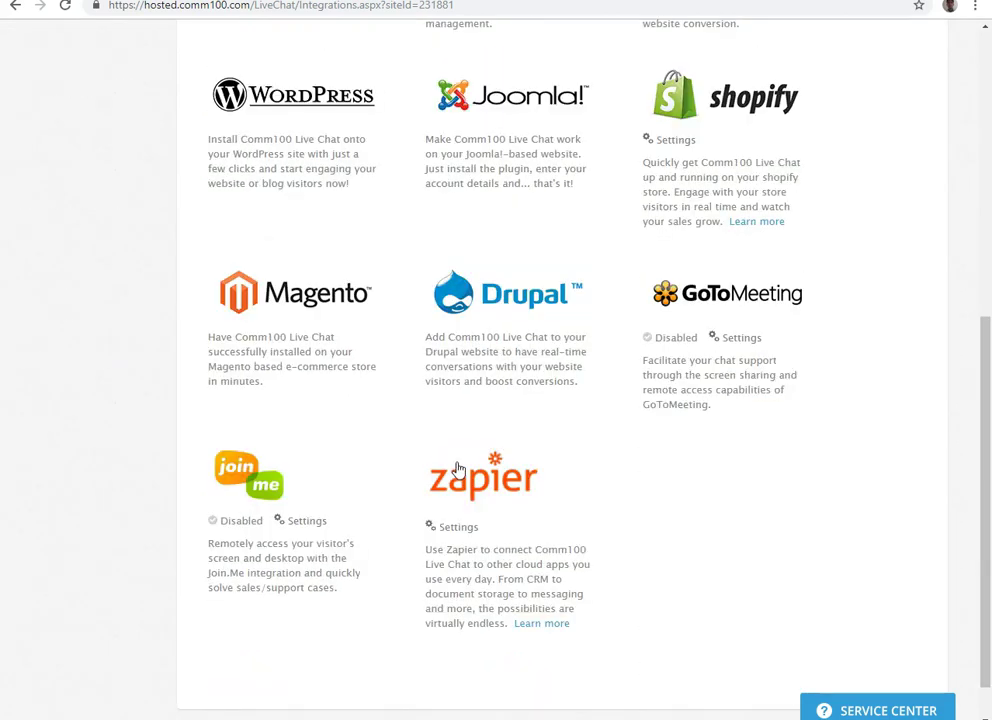
Step: Set the Join.me integration's Enable switch to YES, then confirm Force Login to enter the agent console
{"action": "left_click", "coordinate": [307, 464]}
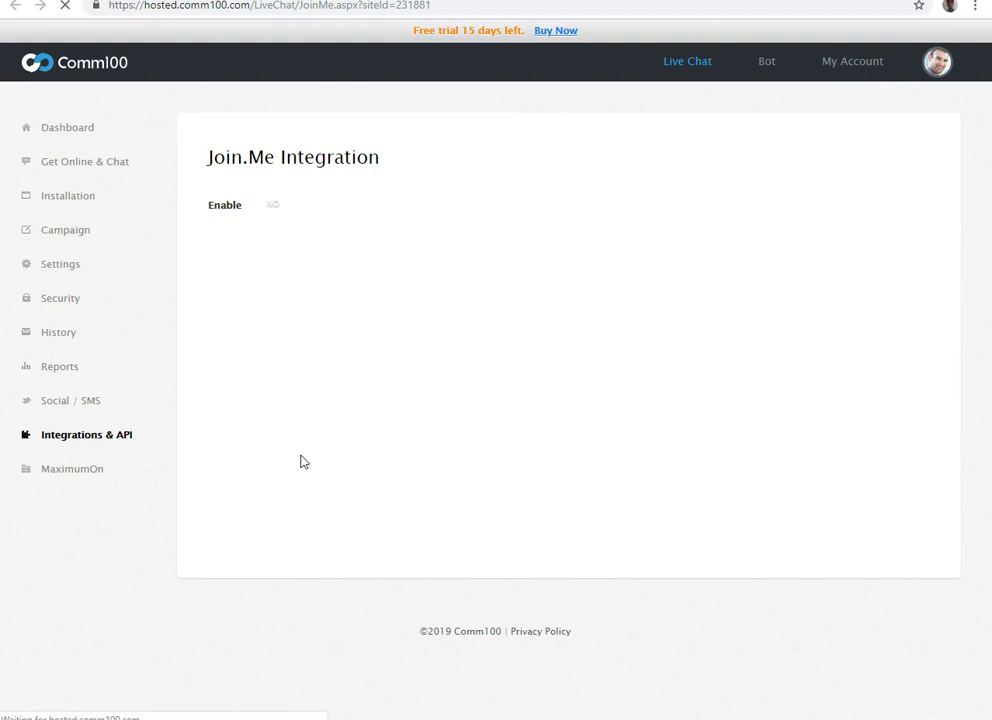
{"action": "left_click", "coordinate": [261, 210]}
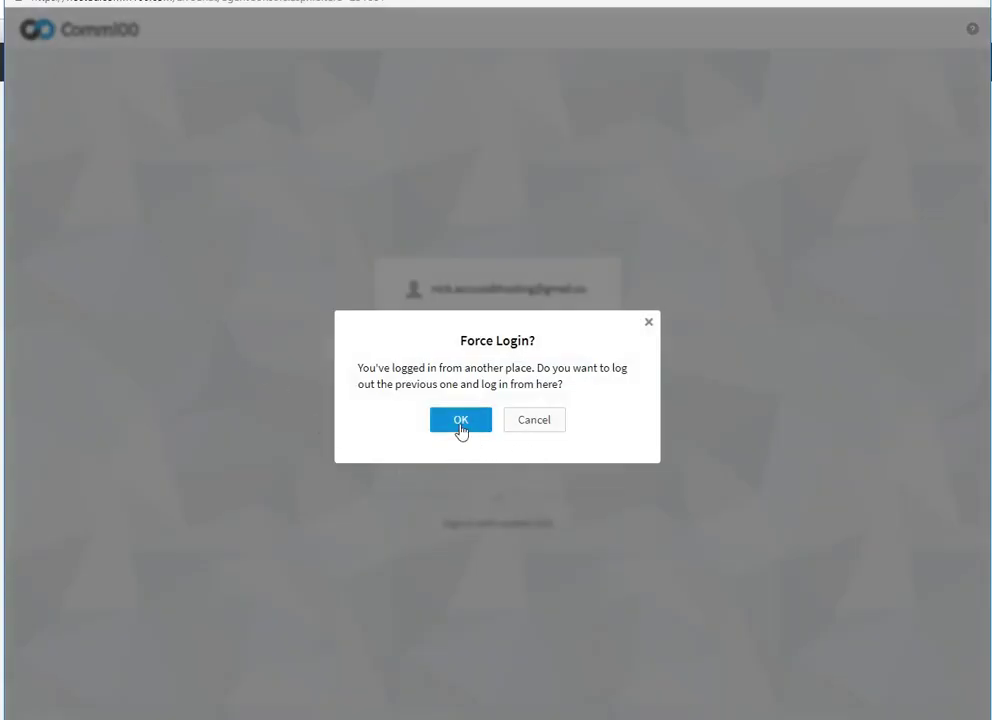
{"action": "left_click", "coordinate": [460, 420]}
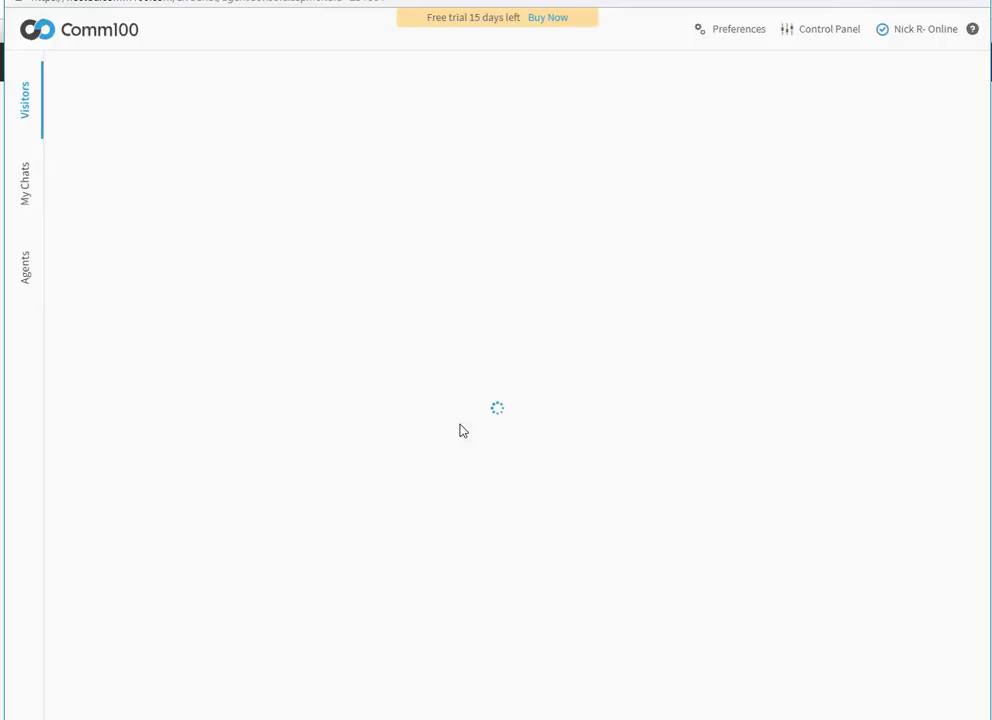
Step: Open the visitor's chat and log in to join.me with the saved account e-mail and password
{"action": "left_click", "coordinate": [20, 185]}
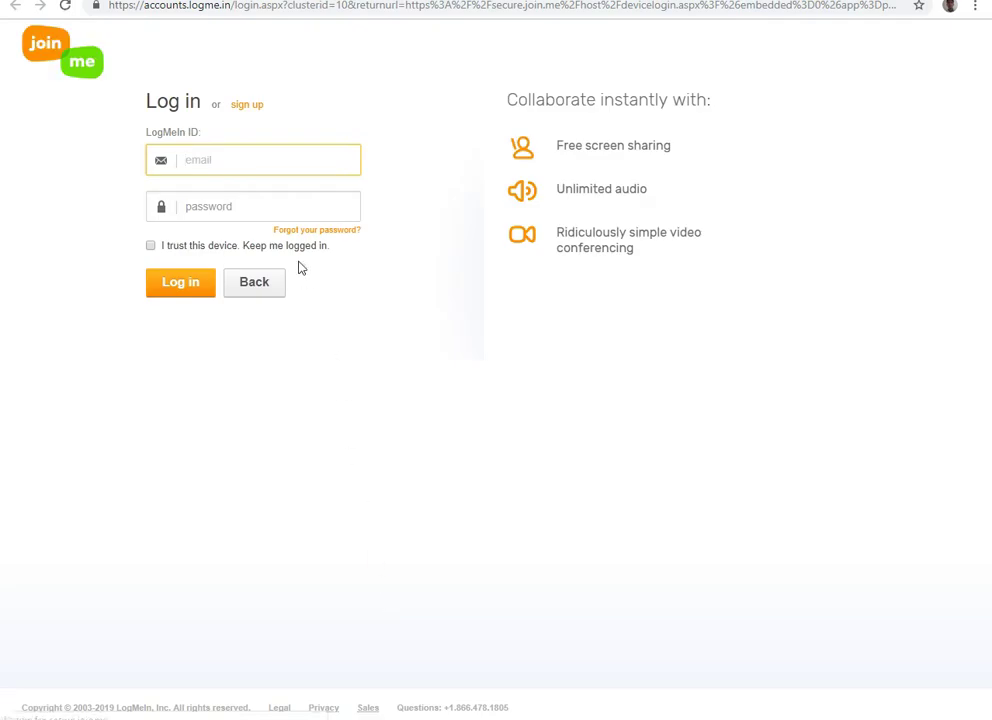
{"action": "left_click", "coordinate": [261, 197]}
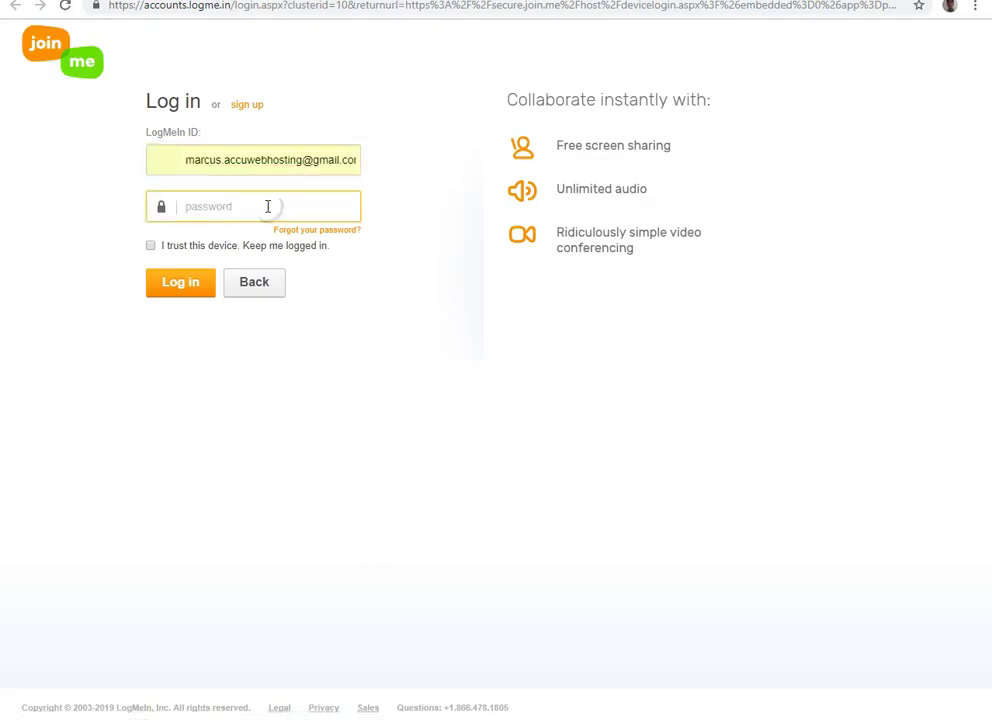
{"action": "key", "text": "ctrl+v"}
{"action": "left_click", "coordinate": [181, 292]}
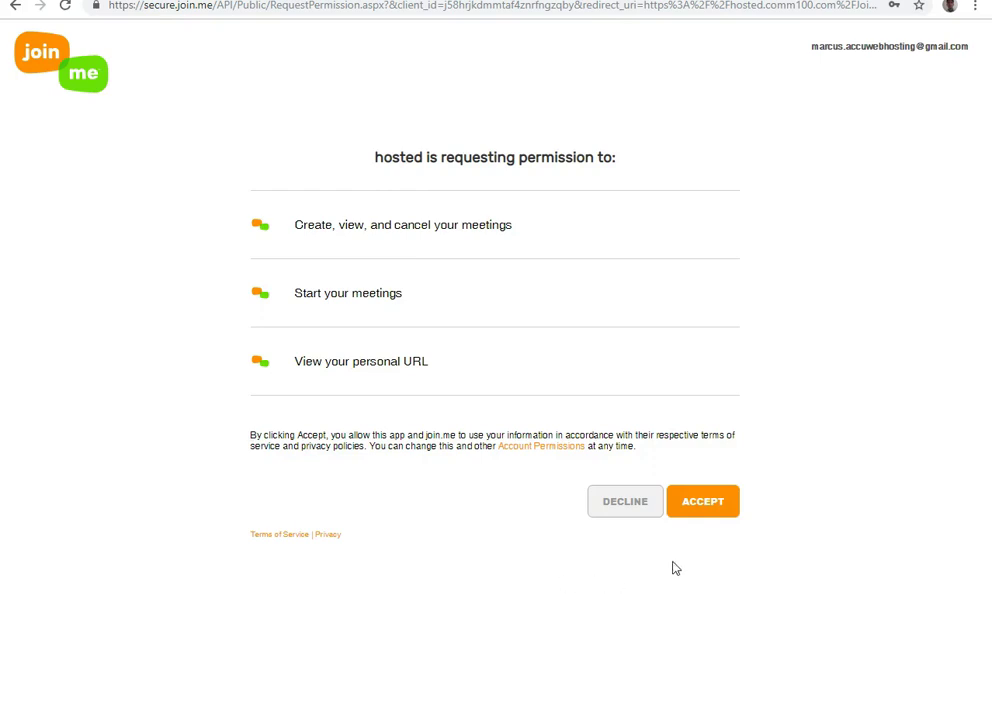
Step: Accept join.me's permission request for Comm100 to create, start and view meetings
{"action": "left_click", "coordinate": [713, 514]}
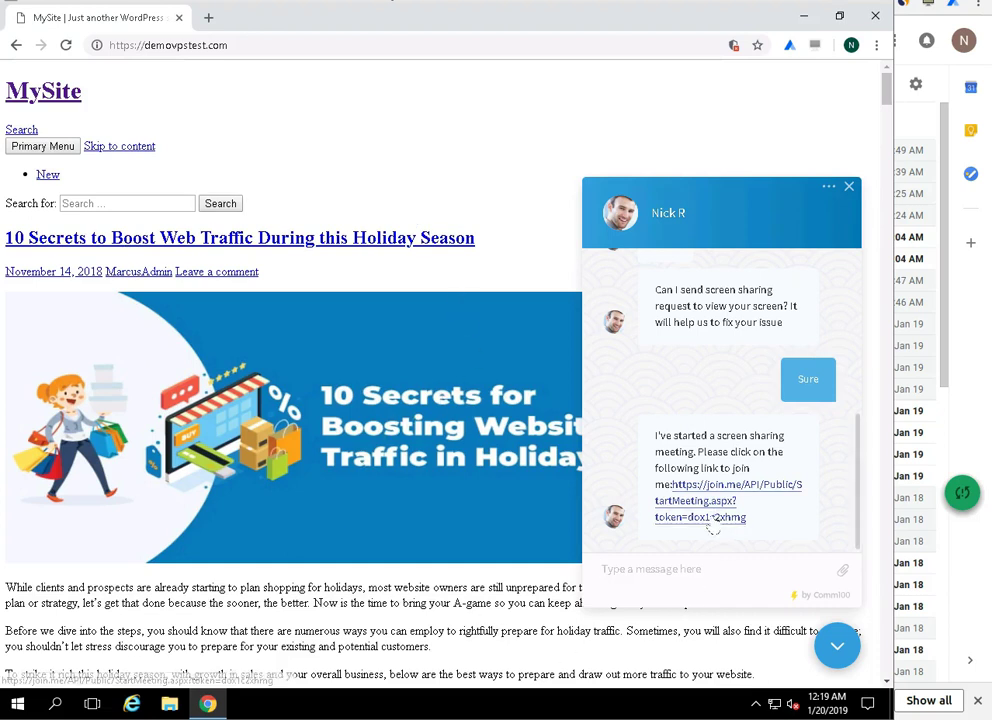
Step: As the visitor, follow the chat's join.me link, launch the join.me app, and switch to the meeting window
{"action": "left_click", "coordinate": [712, 520]}
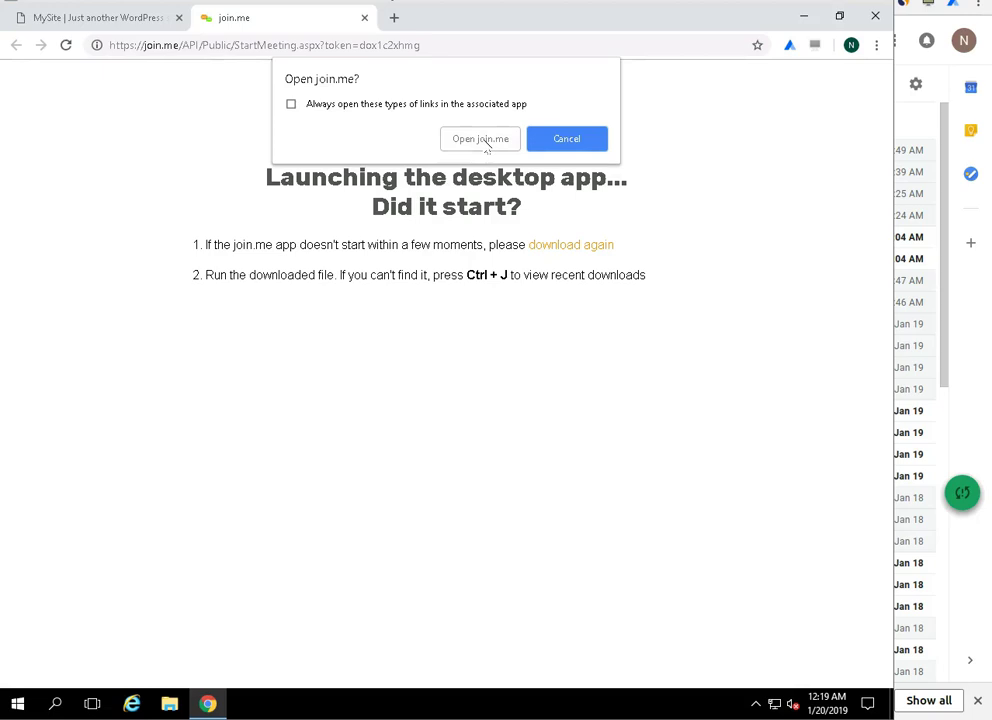
{"action": "left_click", "coordinate": [485, 141]}
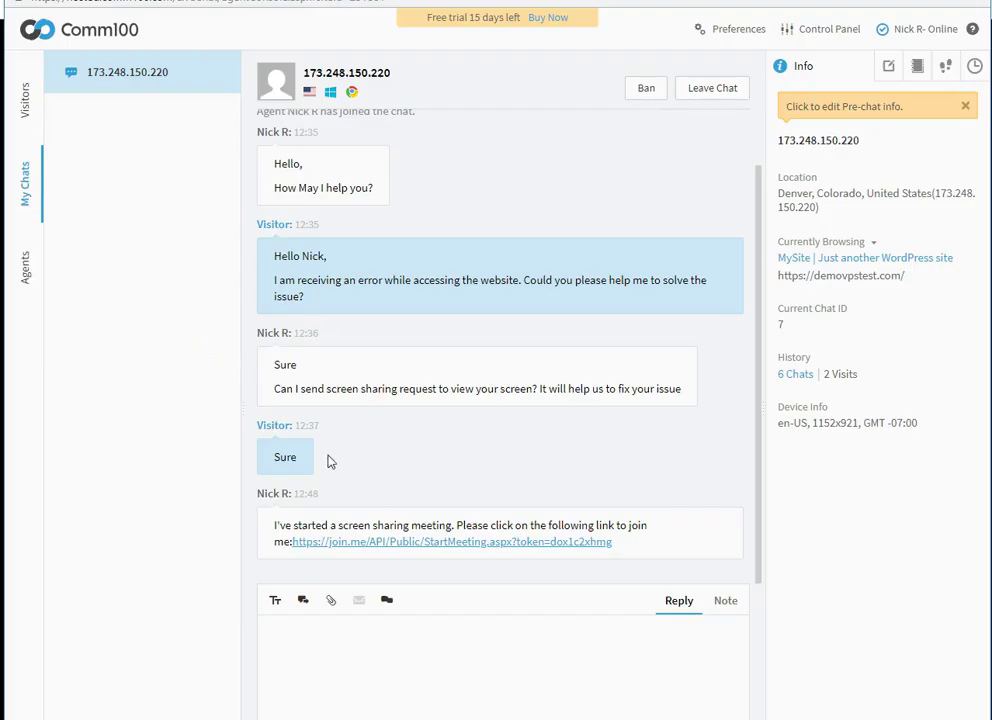
{"action": "mouse_move", "coordinate": [258, 711]}
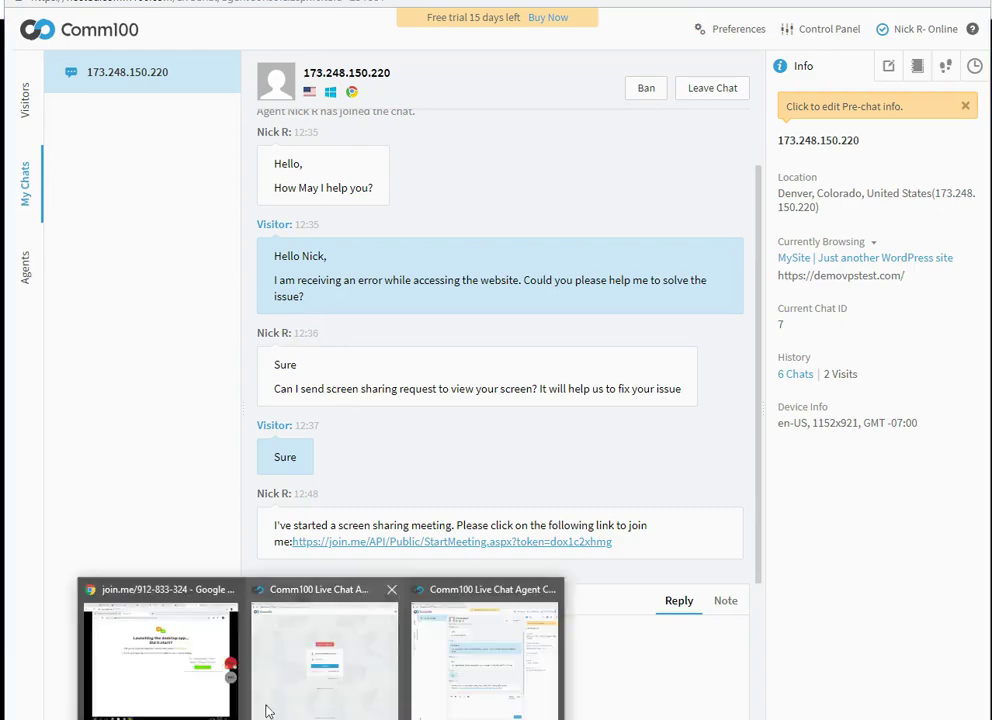
{"action": "left_click", "coordinate": [189, 636]}
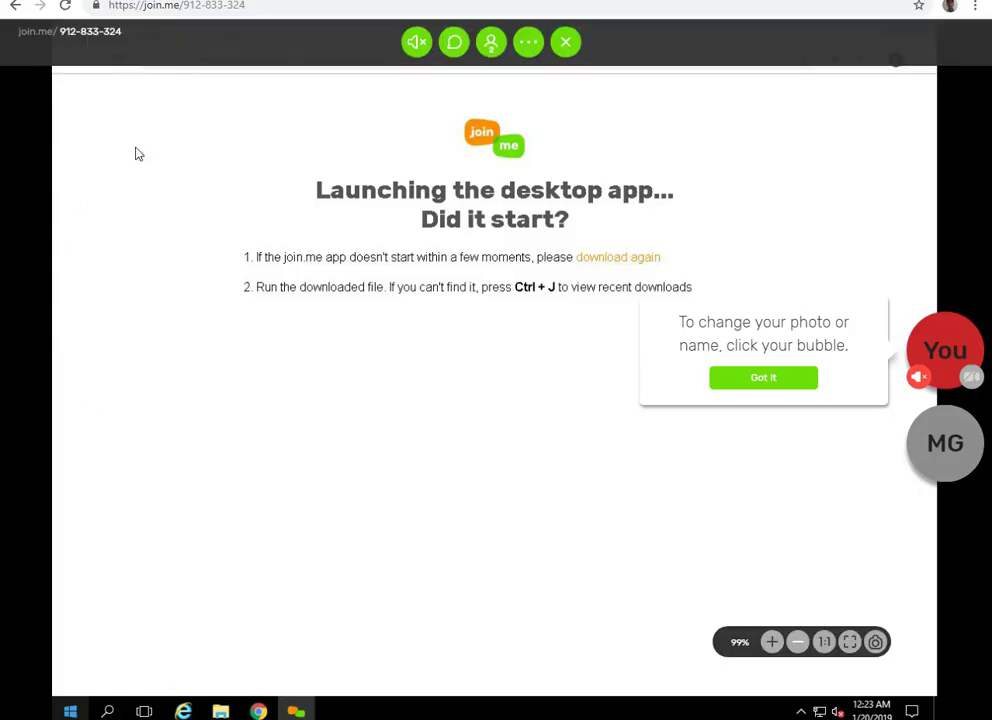